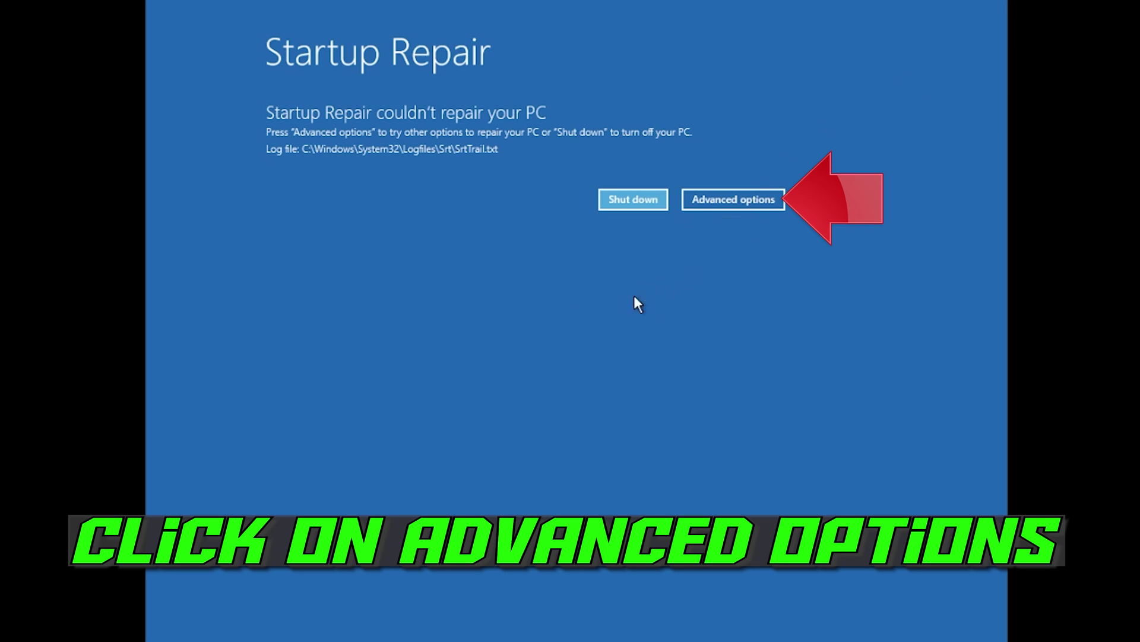
# Step: From the failed-repair screen, go through Advanced options, Troubleshoot, Advanced options and launch Startup Repair
pyautogui.click(738, 207)
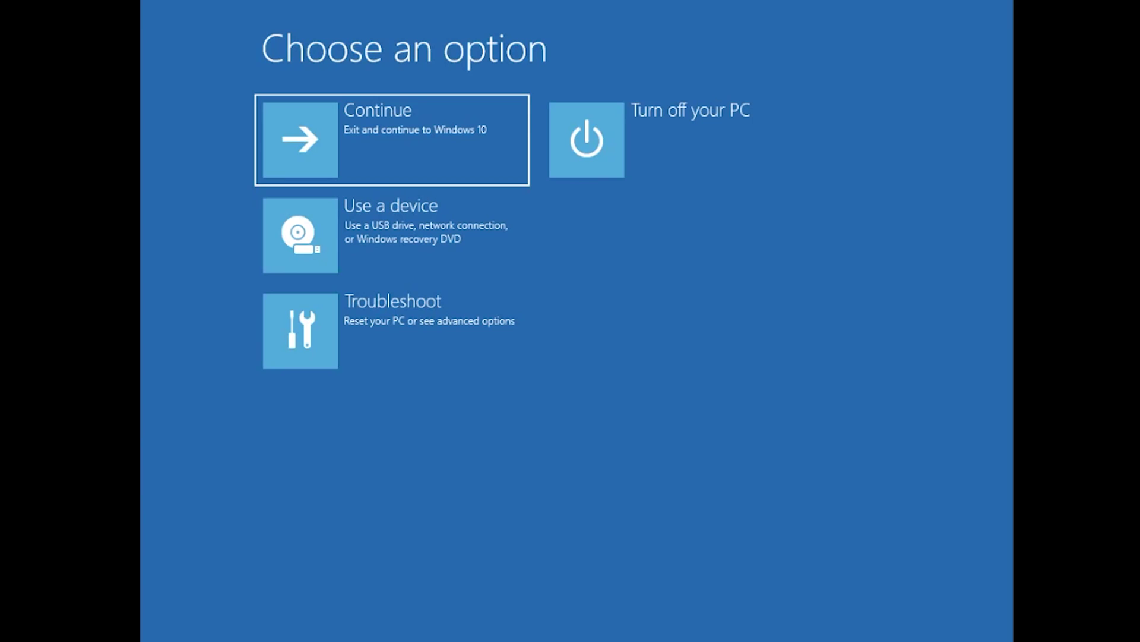
pyautogui.click(378, 352)
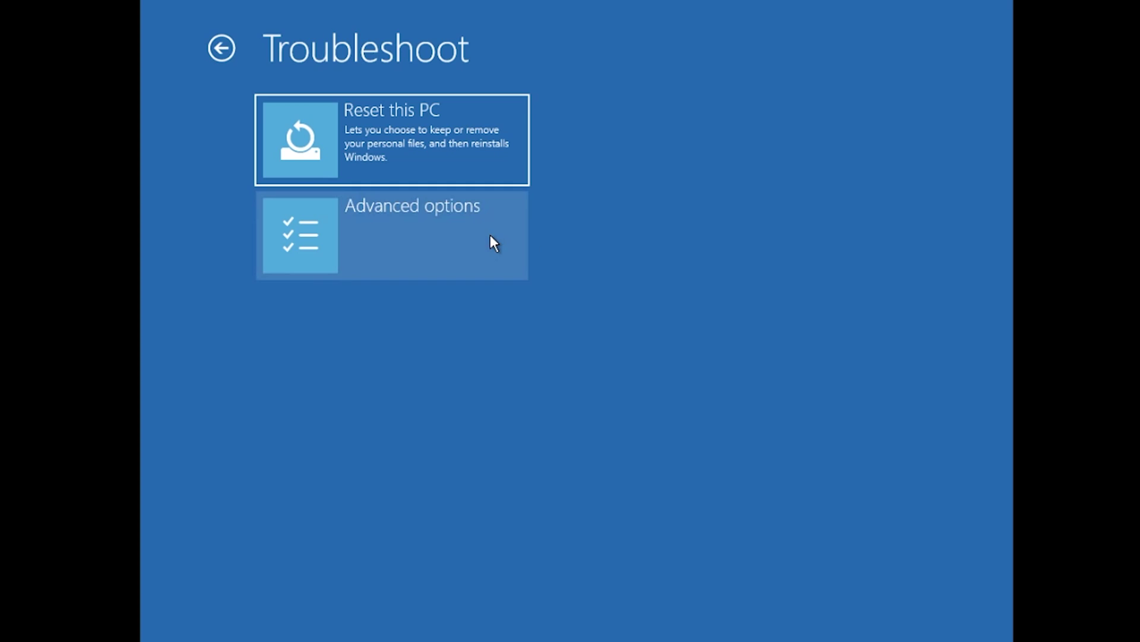
pyautogui.click(490, 235)
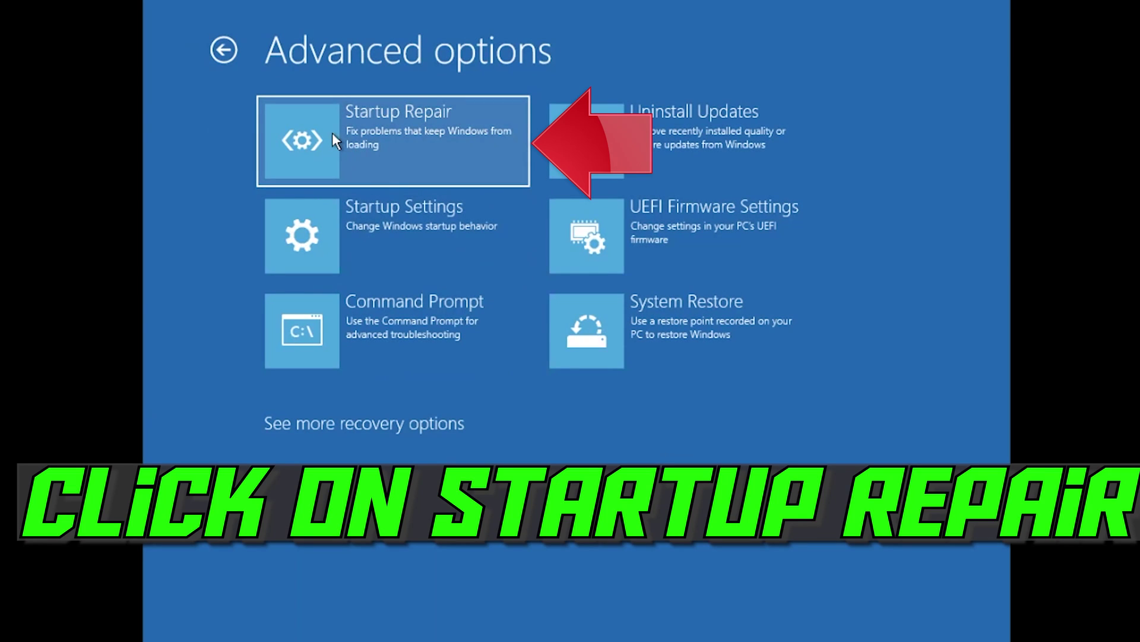
pyautogui.click(417, 137)
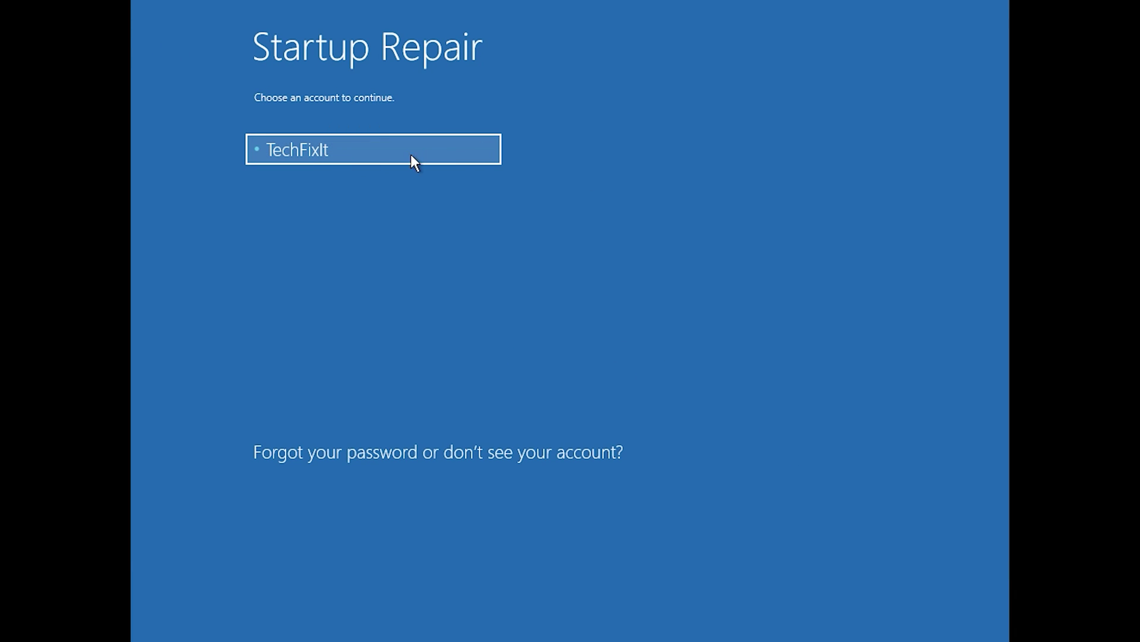
# Step: Select the user account and continue so Startup Repair diagnoses the PC
pyautogui.click(426, 153)
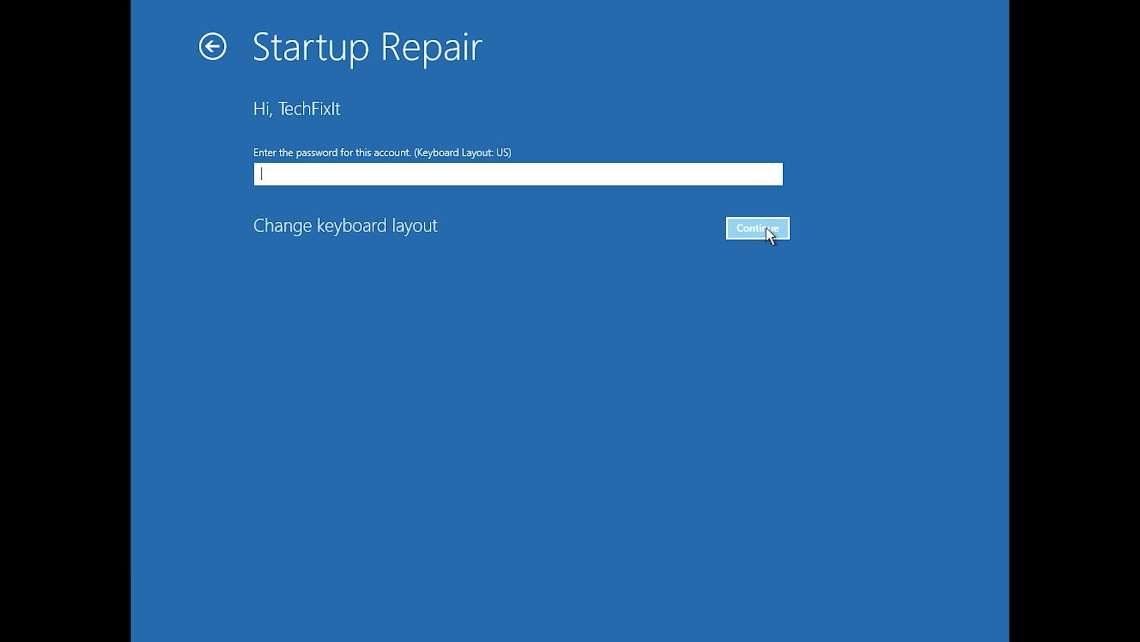
pyautogui.click(771, 235)
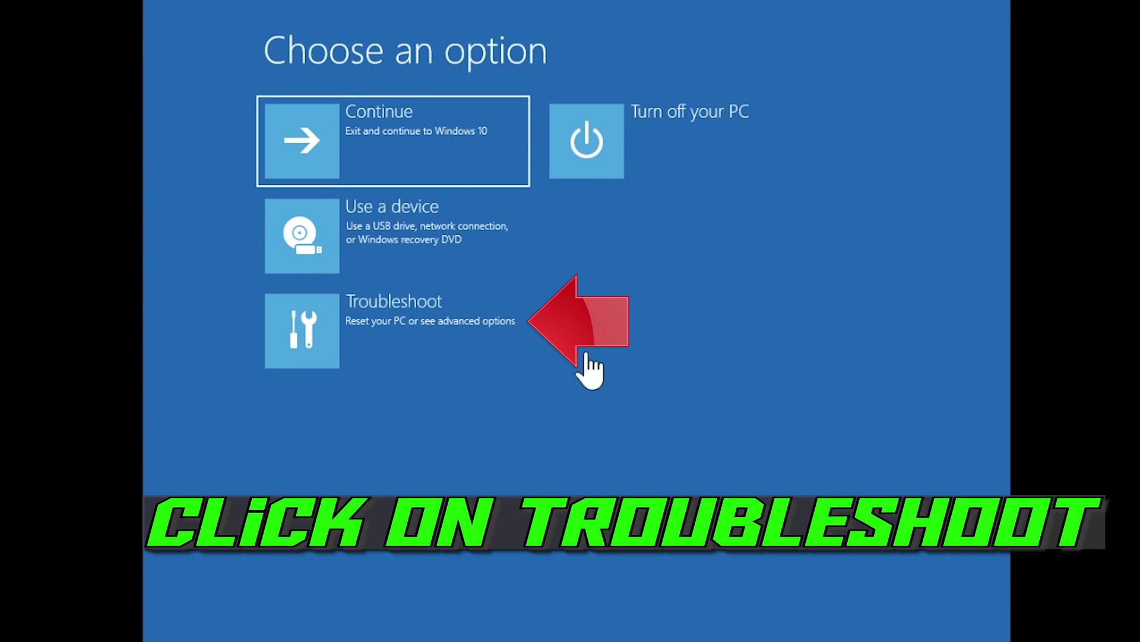
# Step: From Choose an option, go through Troubleshoot and Advanced options and launch Command Prompt
pyautogui.click(379, 351)
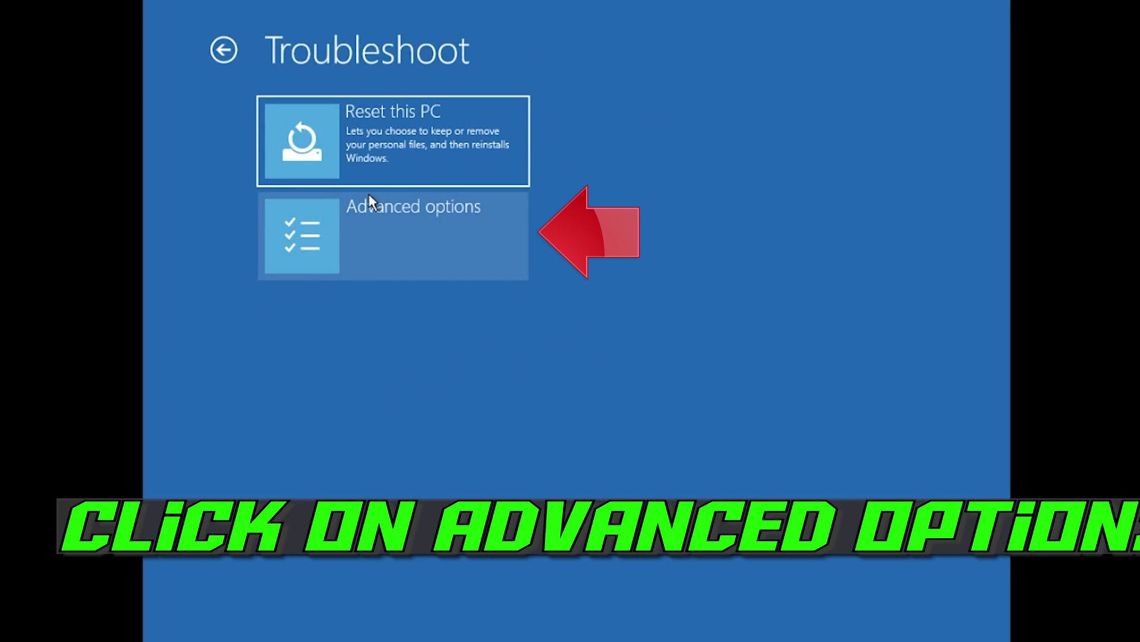
pyautogui.click(502, 236)
pyautogui.click(490, 235)
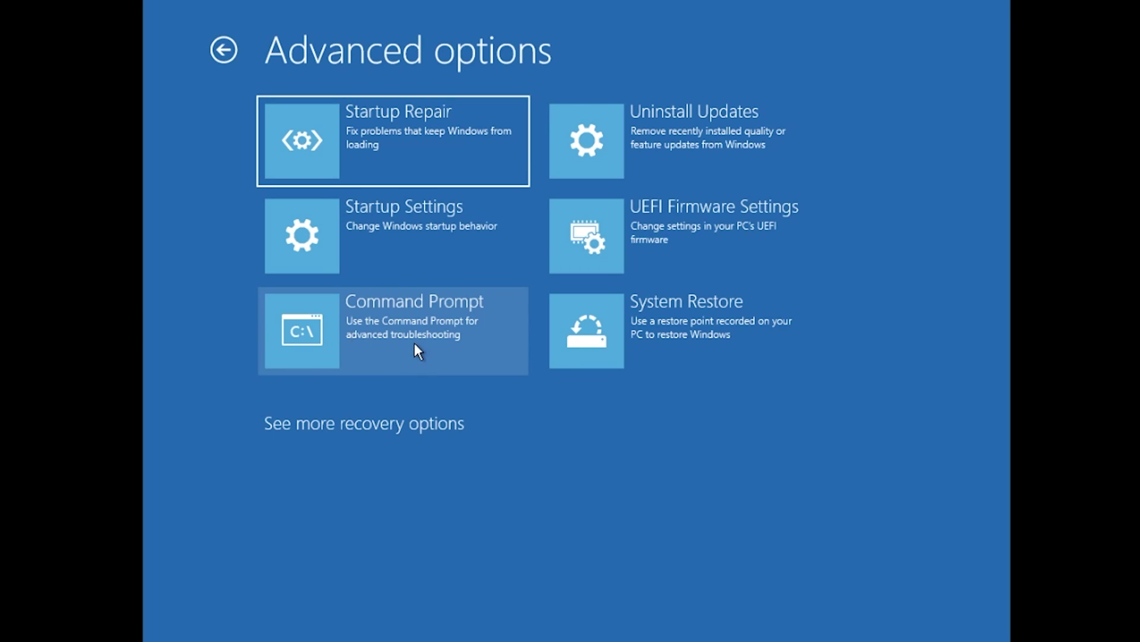
pyautogui.click(414, 343)
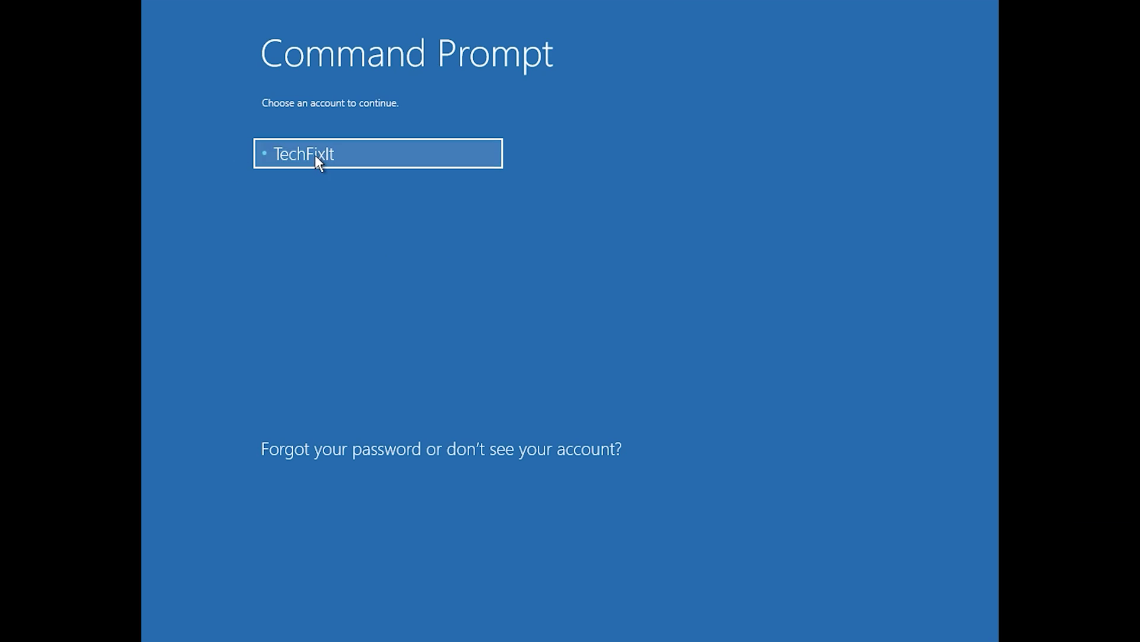
# Step: Choose the user account for Command Prompt to reach its password entry screen
pyautogui.click(373, 159)
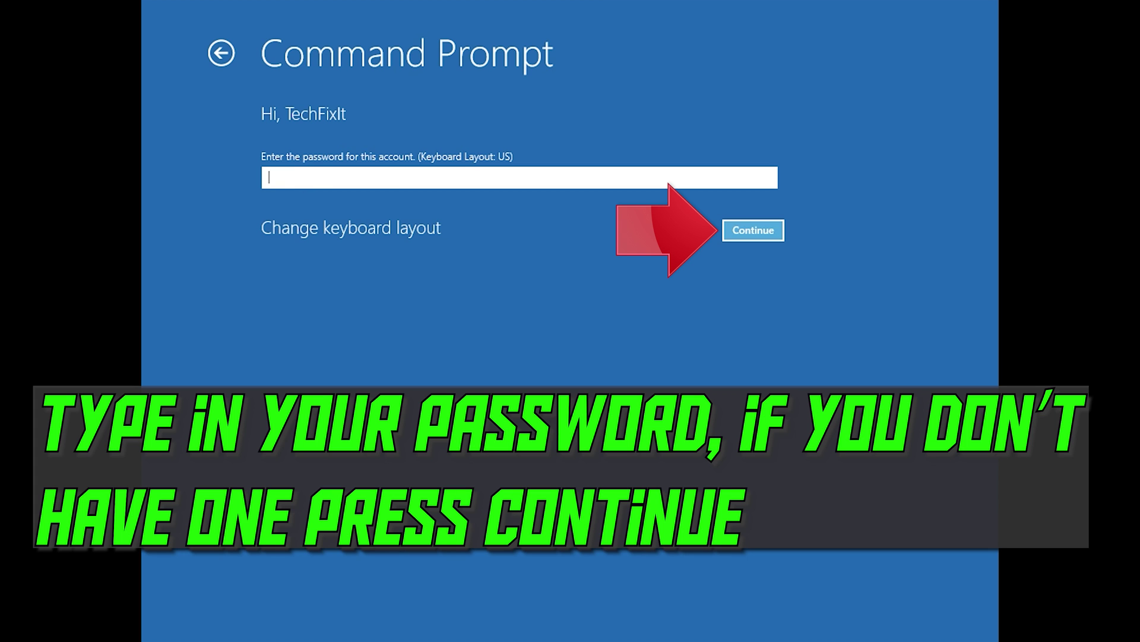
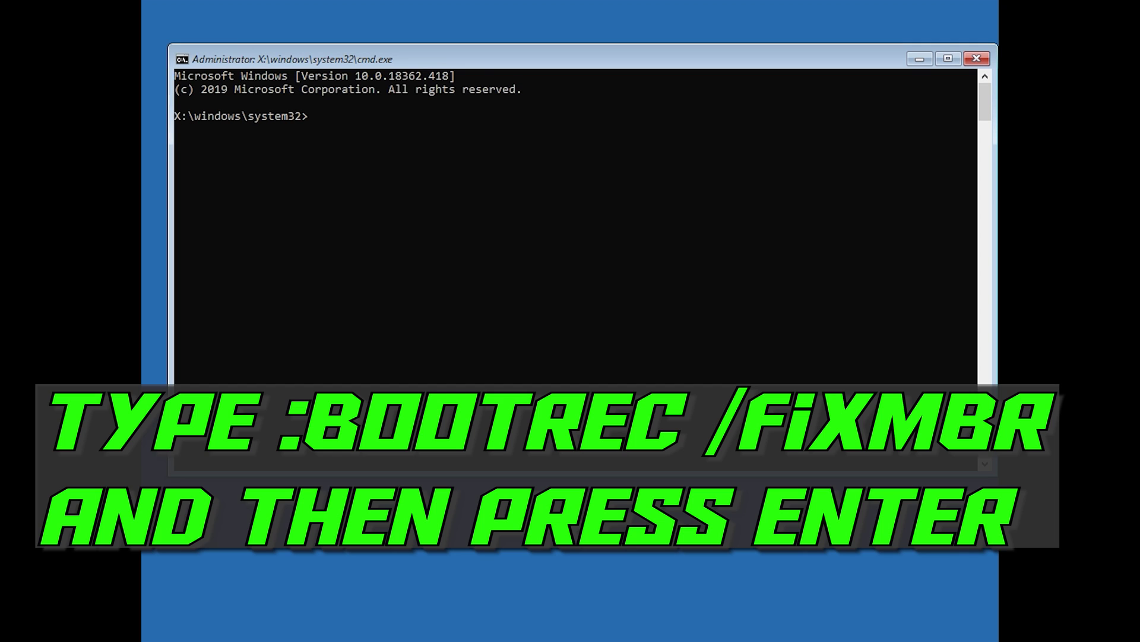
# Step: Run bootrec /fixmbr successfully, then bootrec /fixboot, which returns 'Access is denied.'
pyautogui.write('bootrec /fixmbr')
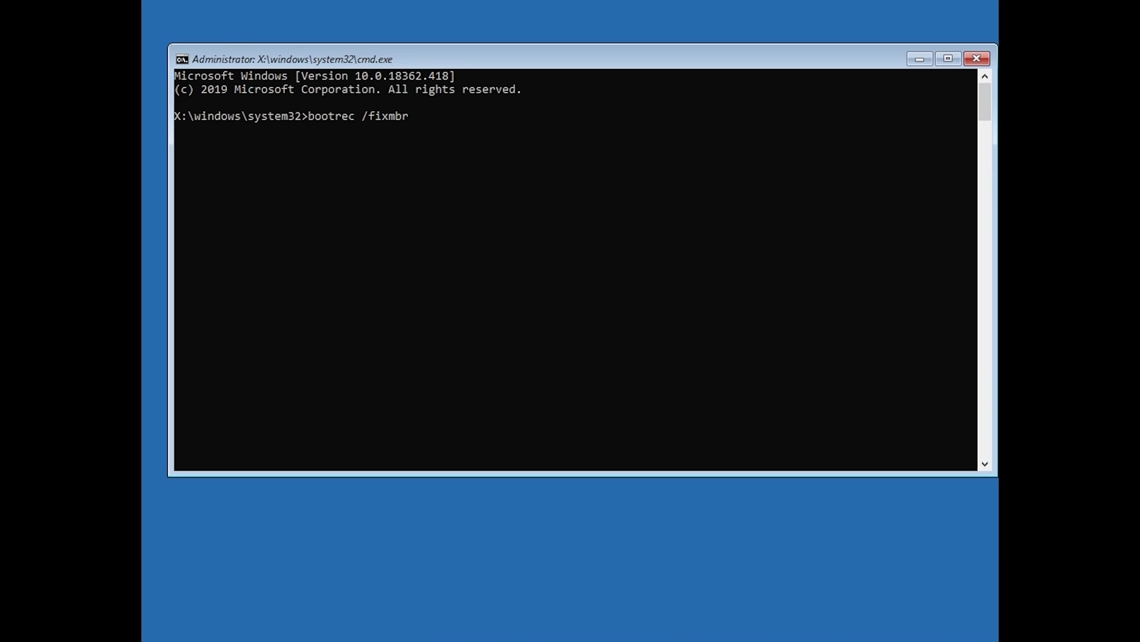
pyautogui.press('Return')
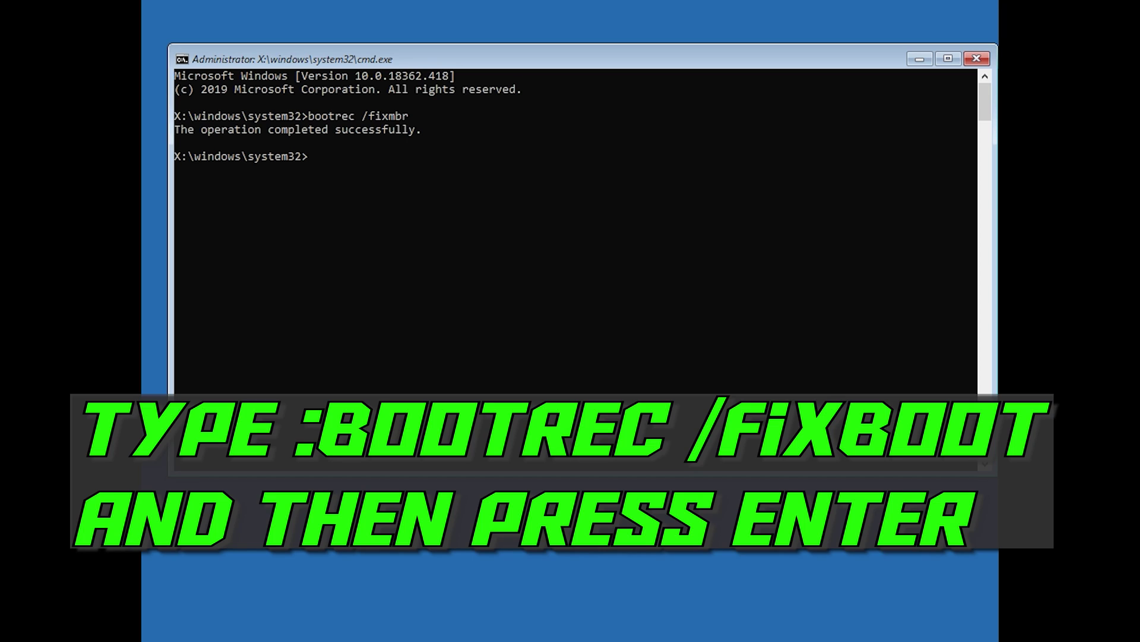
pyautogui.write('bootrec /fixboot')
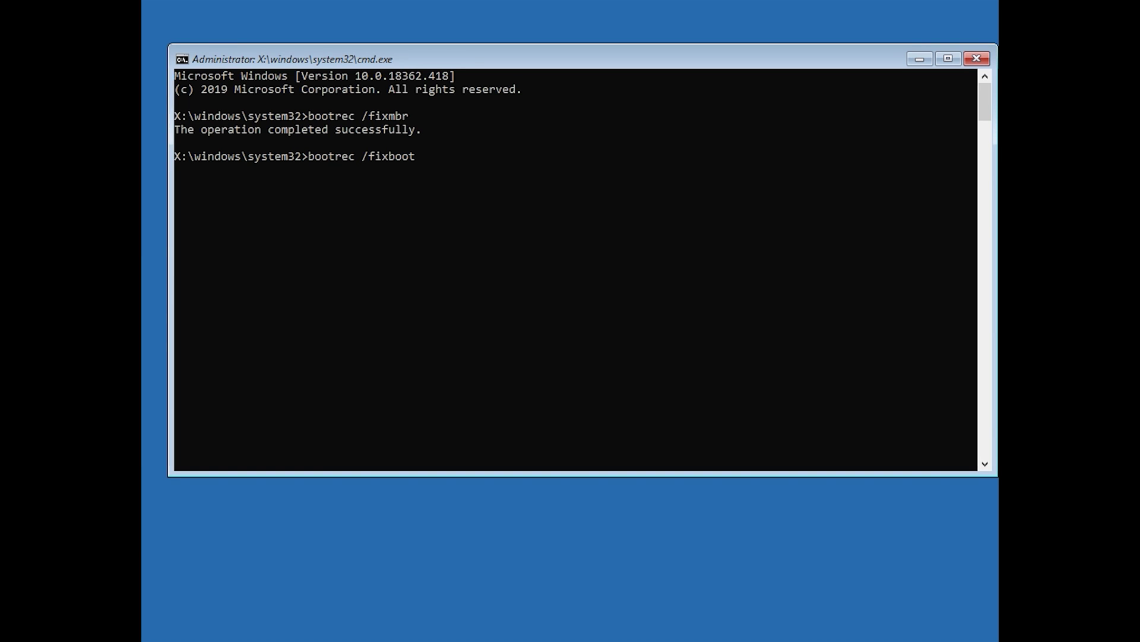
pyautogui.press('Return')
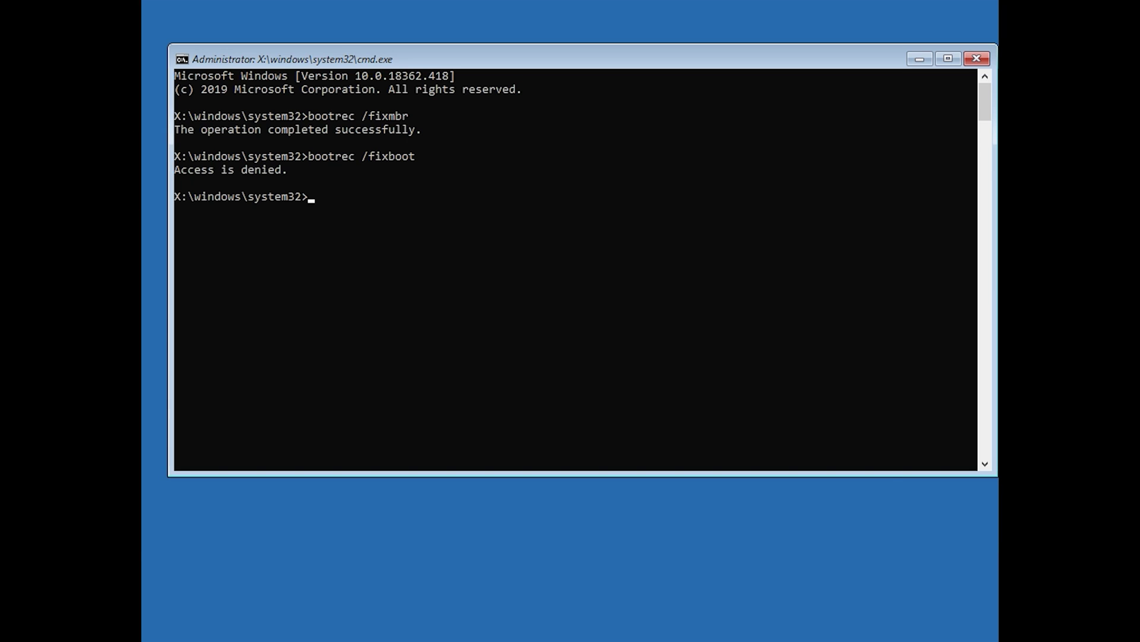
# Step: Apply BOOTMGR-compatible bootcode with bootsect /nt60 sys, then rerun bootrec /fixboot successfully
pyautogui.write('bootse')
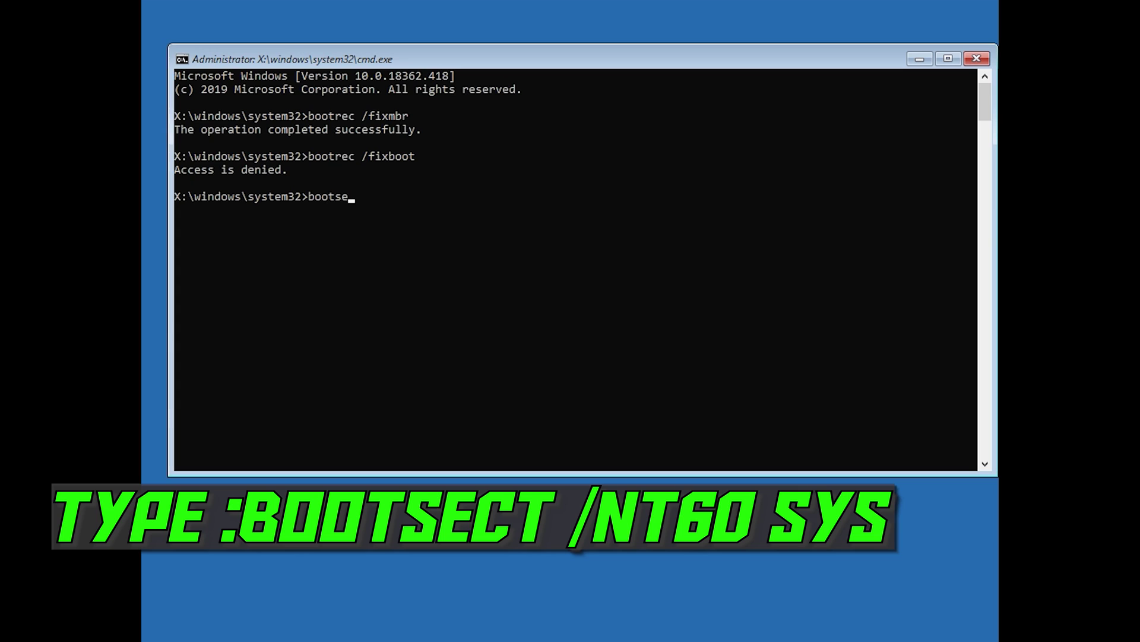
pyautogui.write('ct /nt60 sys')
pyautogui.press('Return')
pyautogui.write('boot')
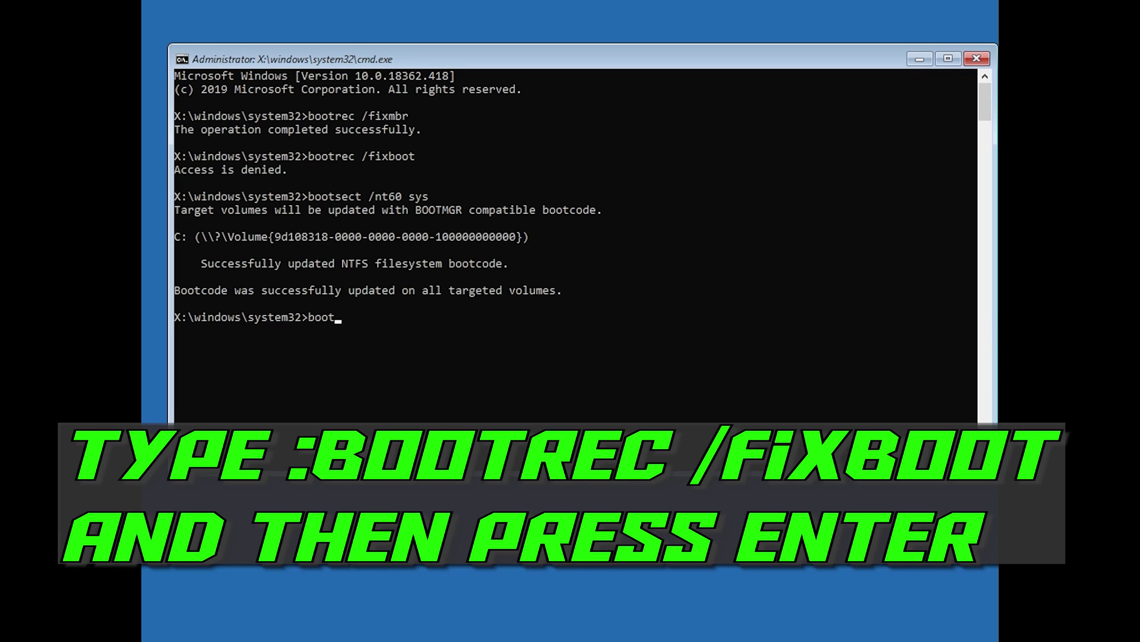
pyautogui.write('rec /fixboot')
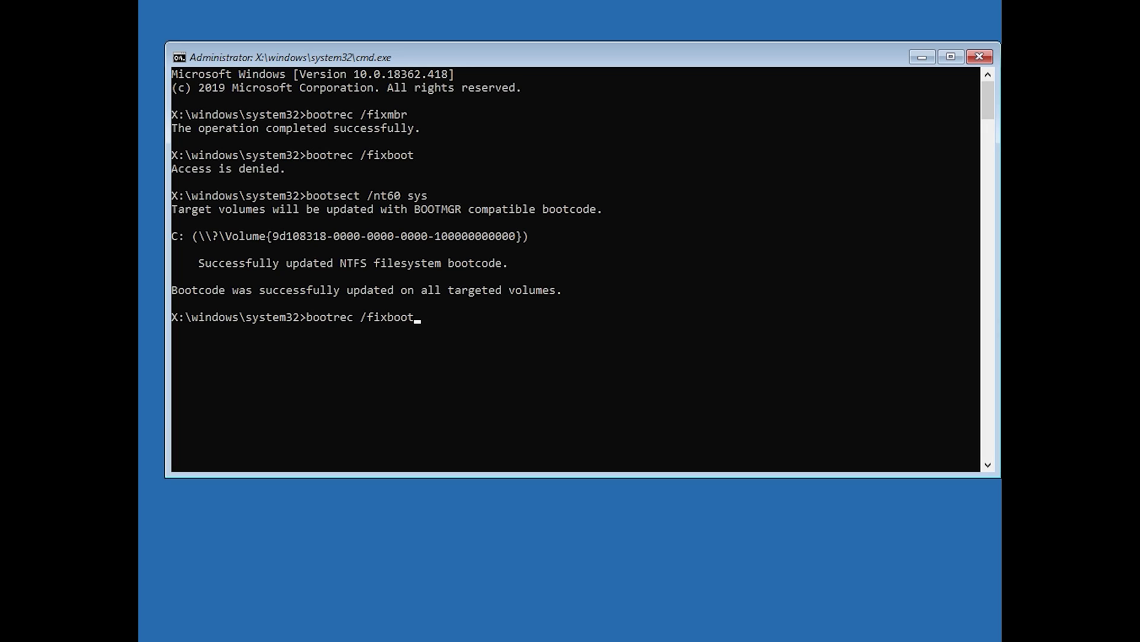
pyautogui.press('Return')
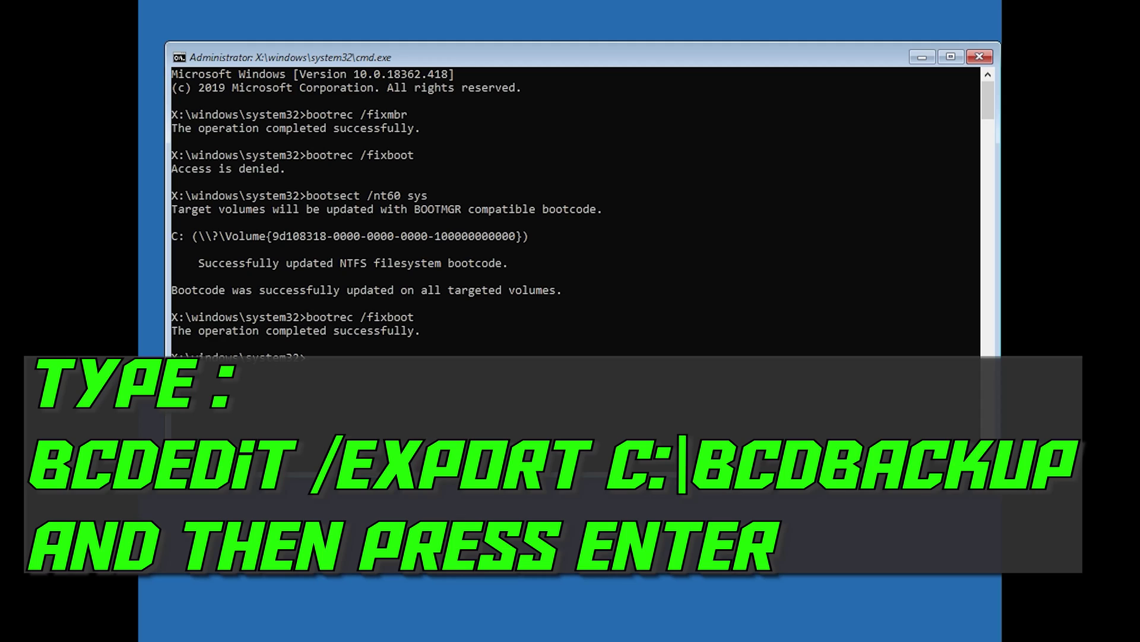
# Step: Export the BCD to c:\bcdbackup, clear c:\boot\bcd's -h -r -s attributes, and enter the rename command to bcd.old
pyautogui.write('bcdedit /export c:\\bcdbackup')
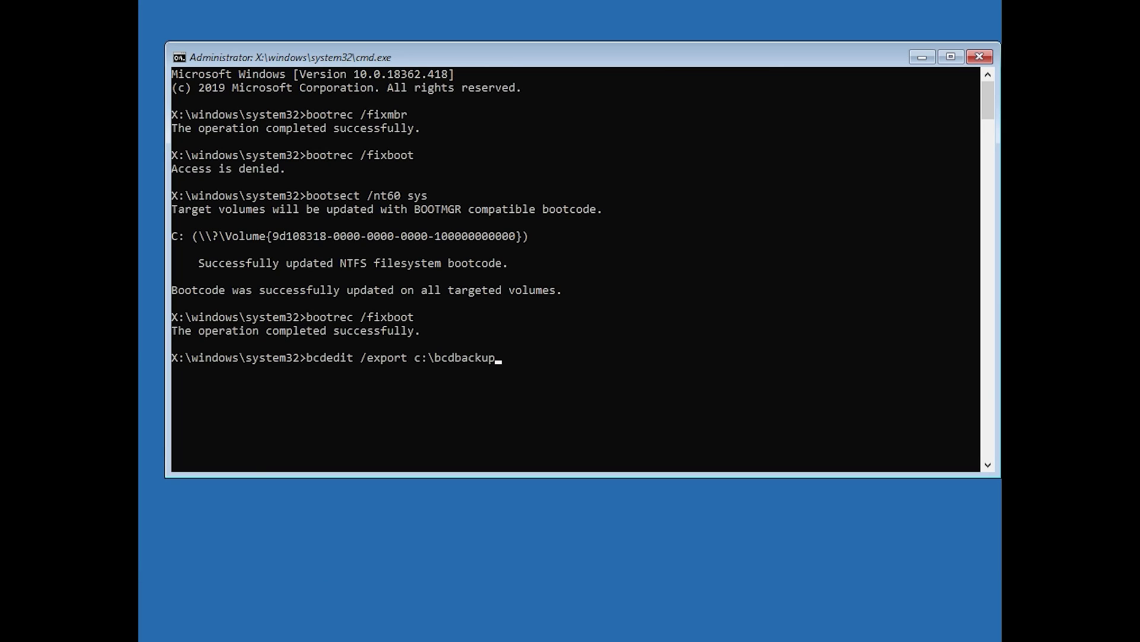
pyautogui.press('Return')
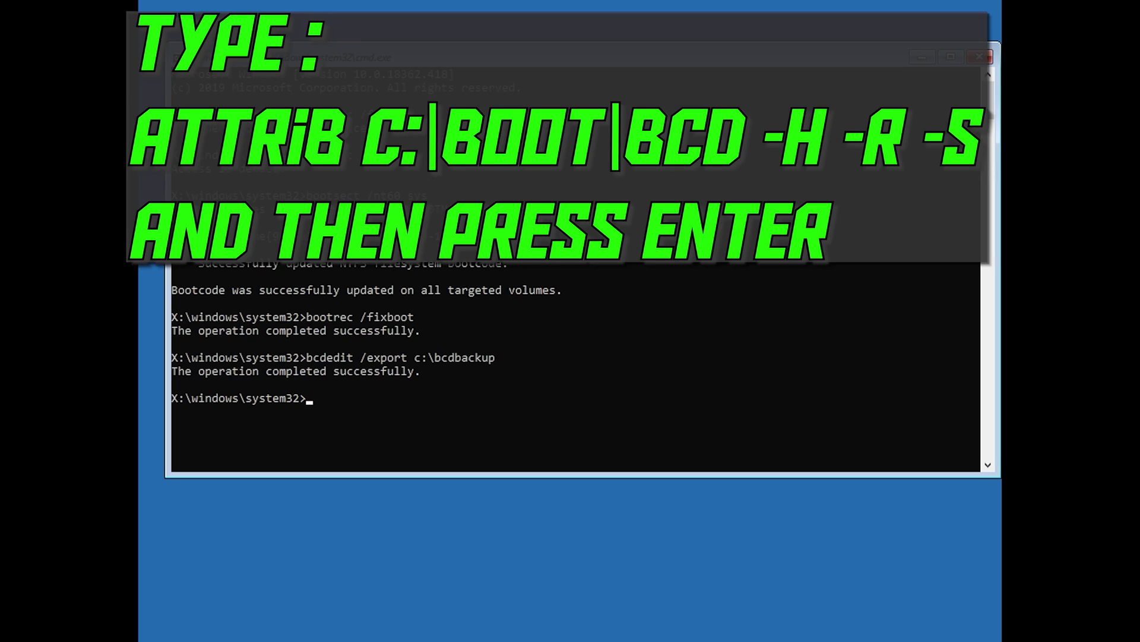
pyautogui.write('attrib c:\\boot')
pyautogui.write('\\bcd')
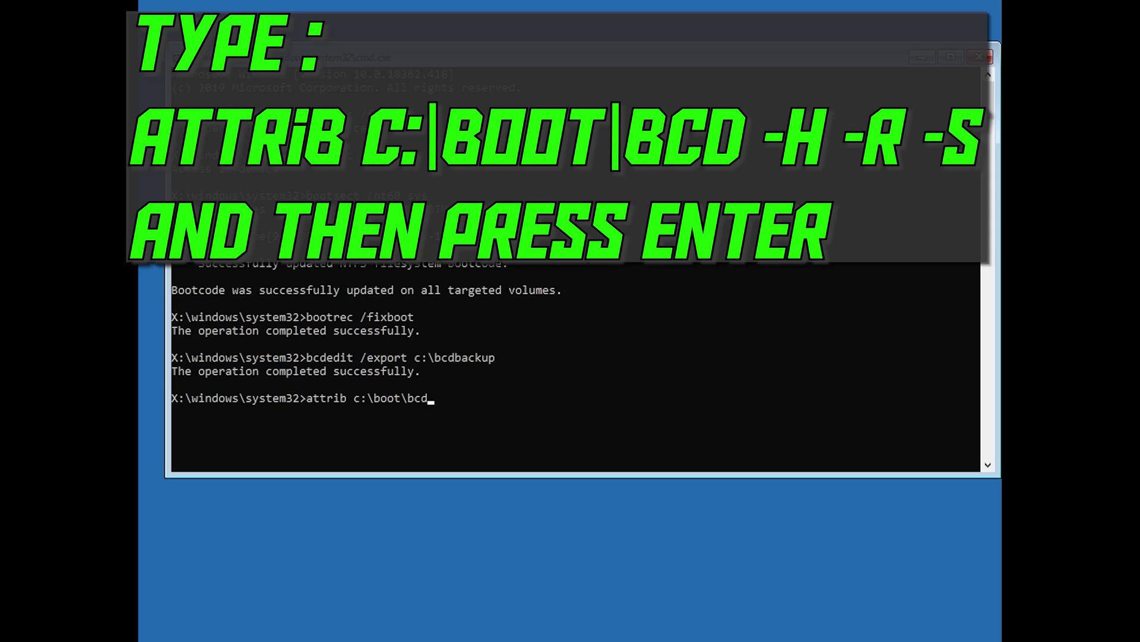
pyautogui.write(' -h -r -s')
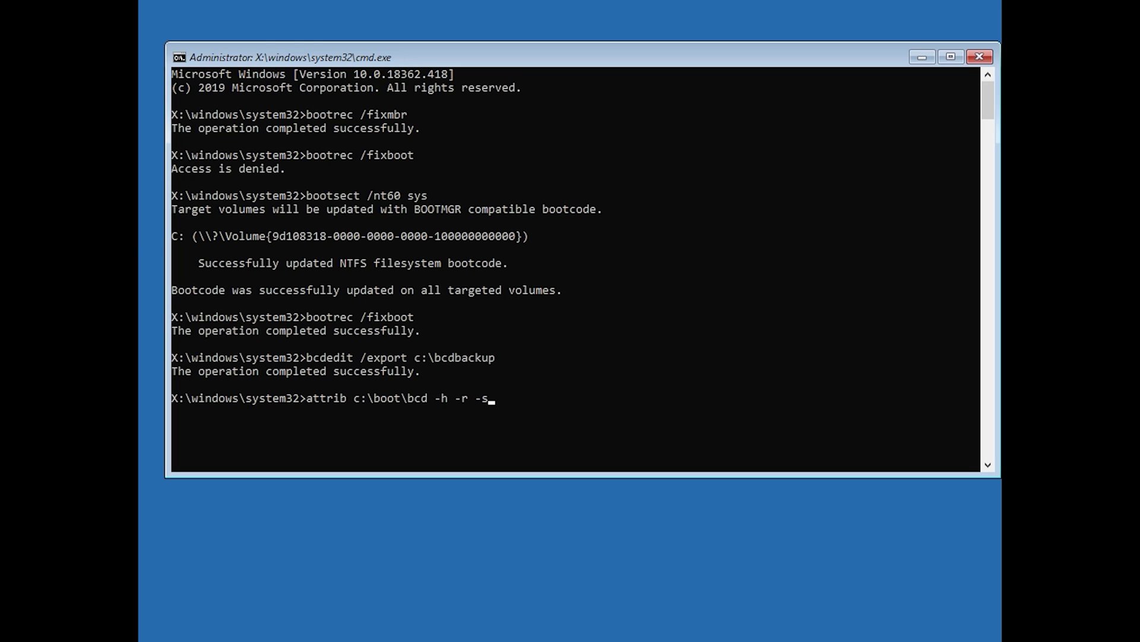
pyautogui.press('Return')
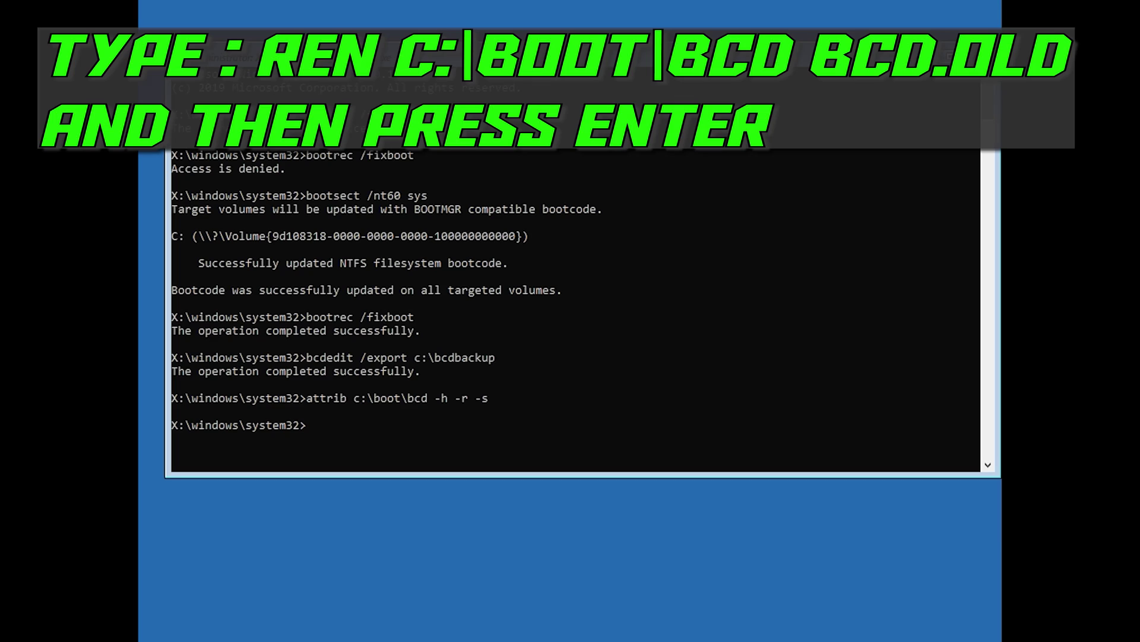
pyautogui.write('ren c')
pyautogui.write(':')
pyautogui.write('\x08oot')
pyautogui.write('\\bcd')
pyautogui.write(' bcd.')
pyautogui.write('old')
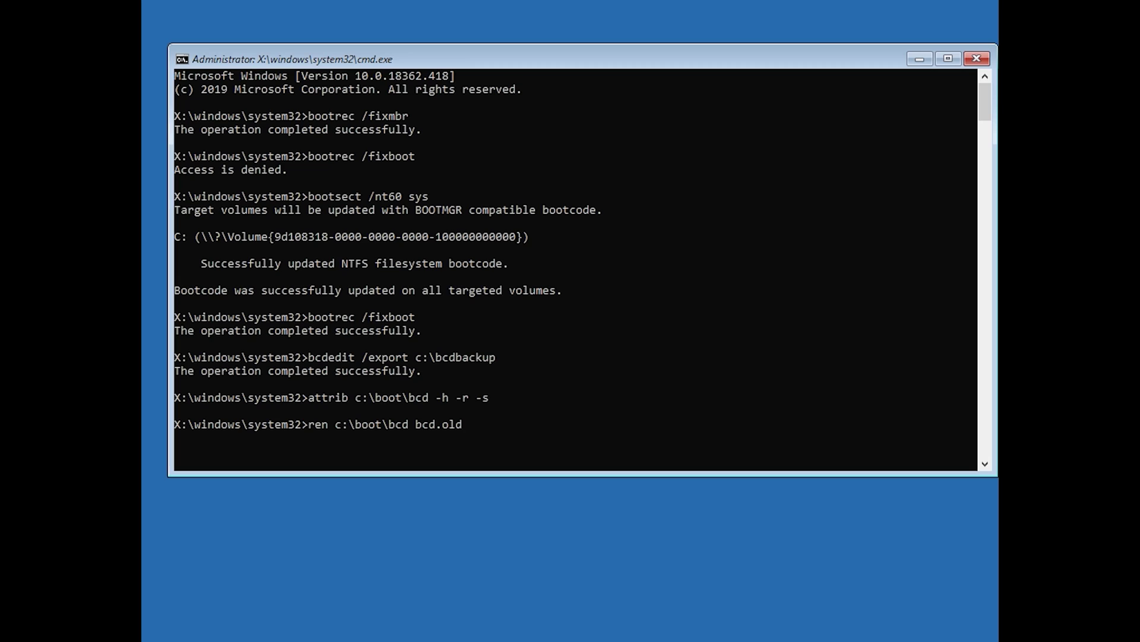
# Step: Rename the BCD to bcd.old, run bootrec /rebuildbcd answering y to add D:\Windows, then exit
pyautogui.press('Return')
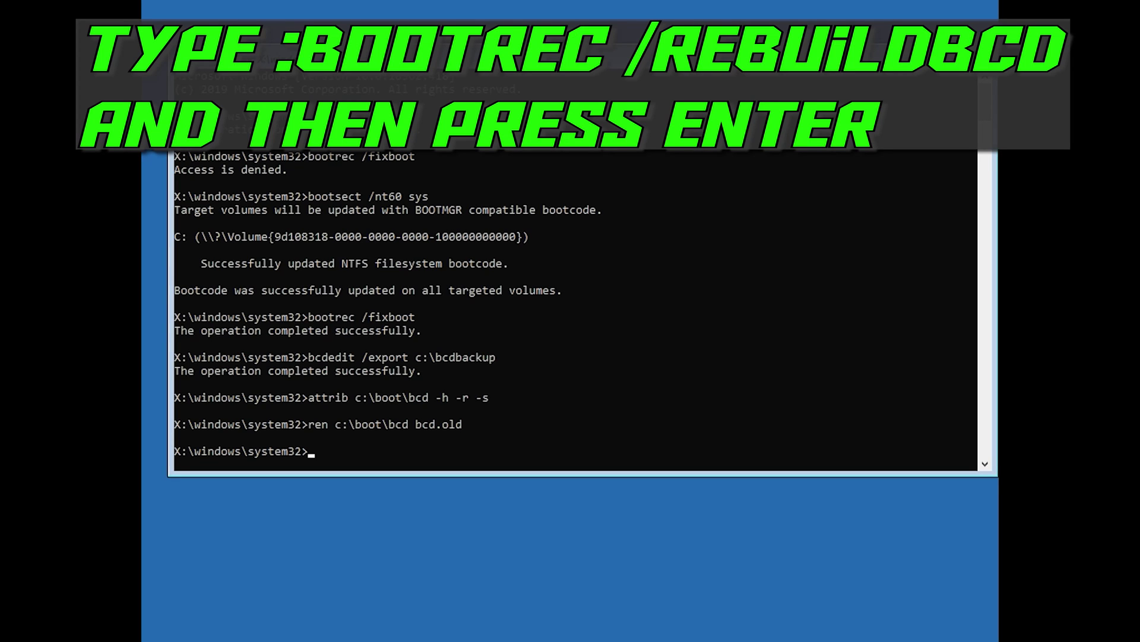
pyautogui.write('bootrec /rebuildbcd')
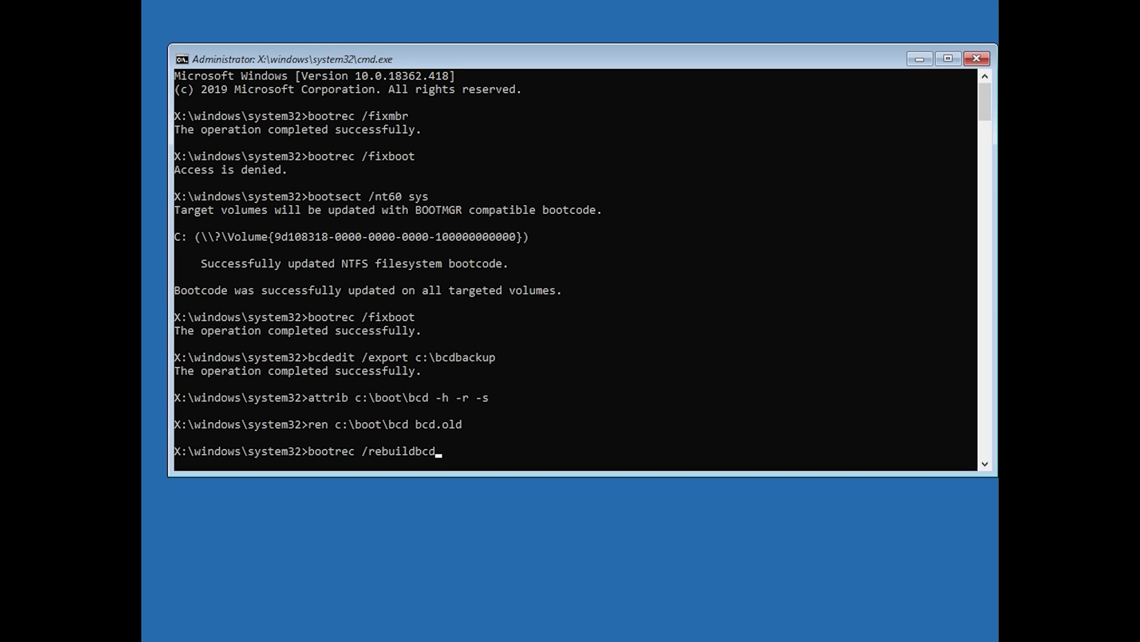
pyautogui.press('Return')
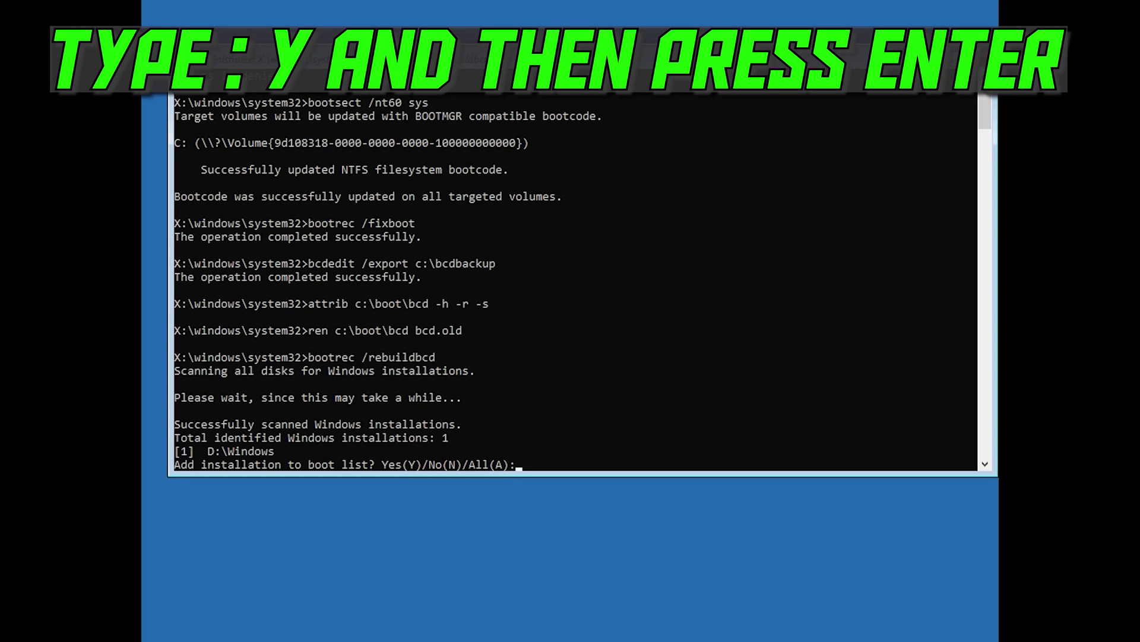
pyautogui.write('y')
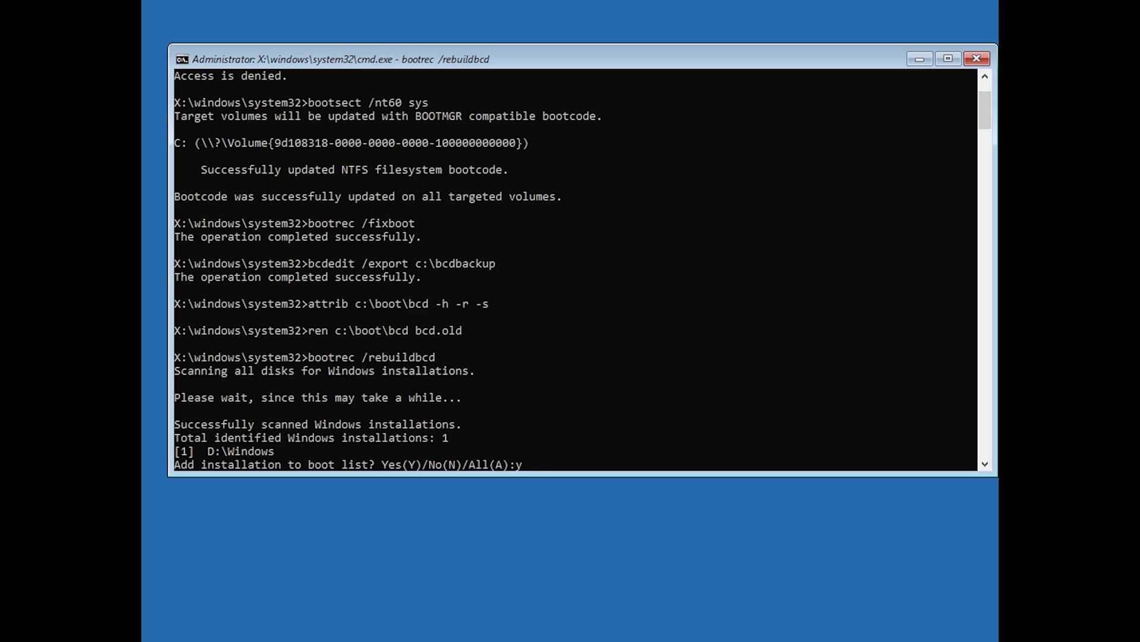
pyautogui.press('Return')
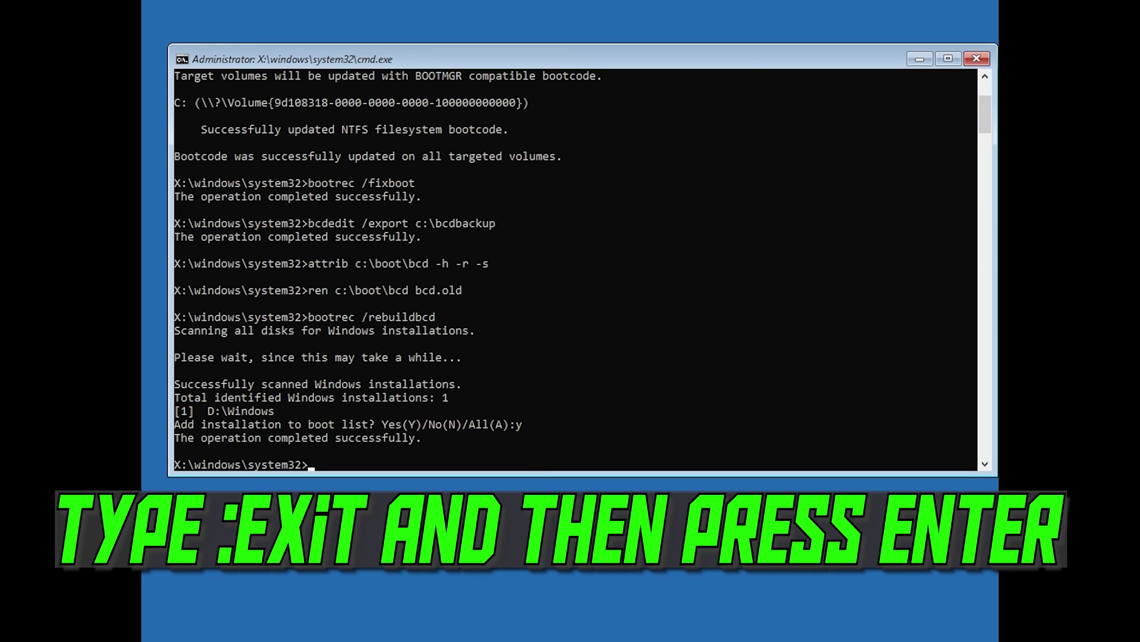
pyautogui.write('exit')
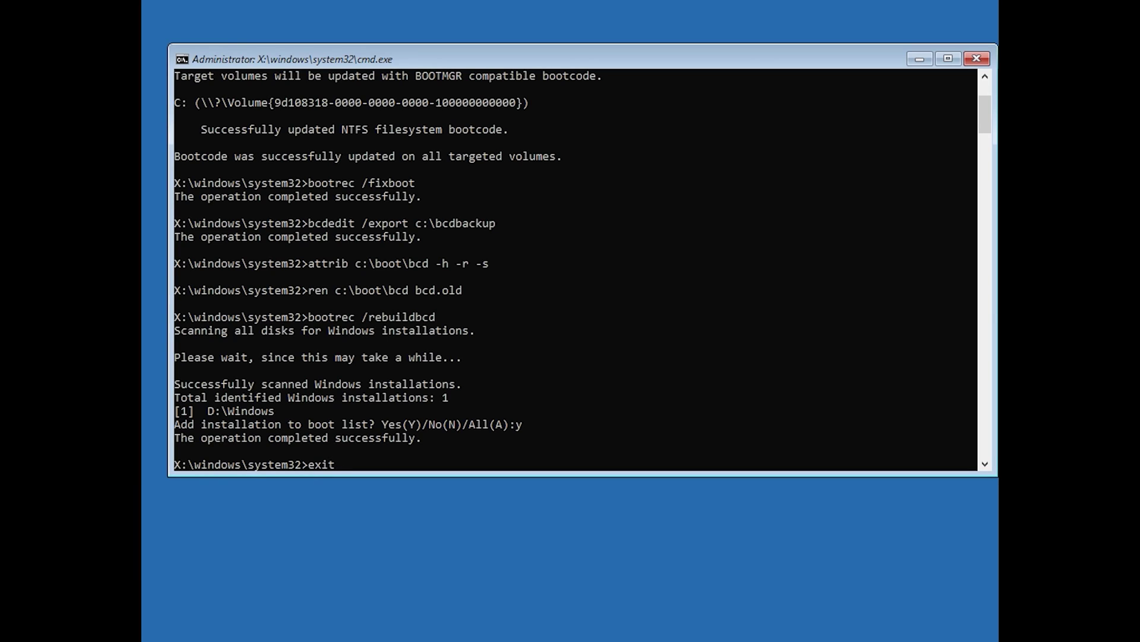
pyautogui.press('Return')
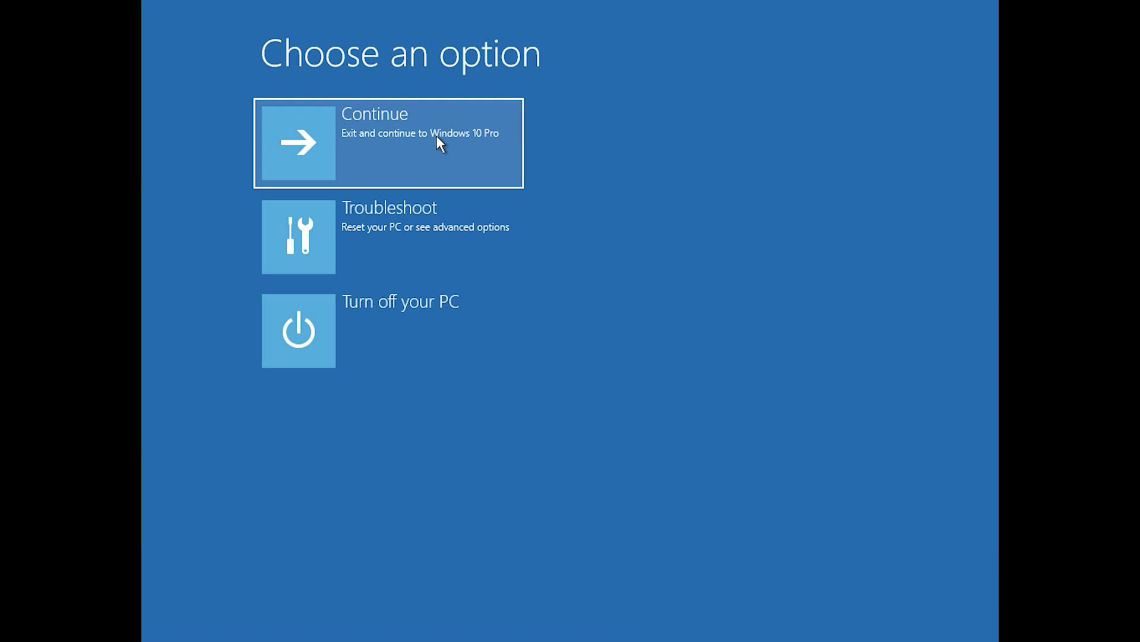
# Step: Continue to reboot, then choose Troubleshoot > Advanced options > System Restore
pyautogui.click(436, 136)
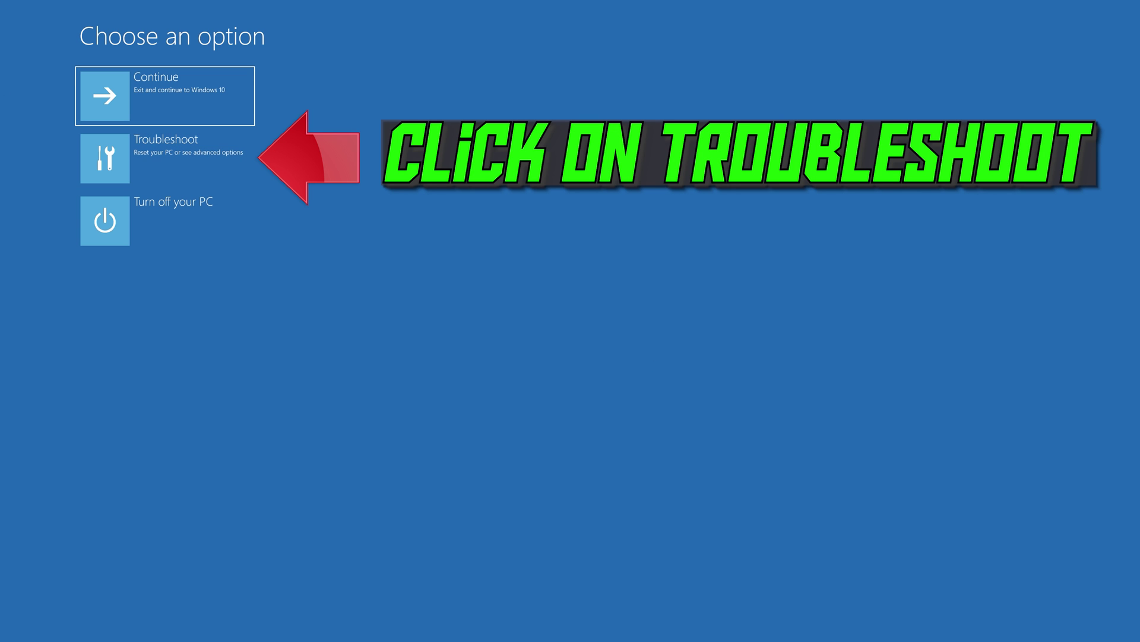
pyautogui.click(168, 168)
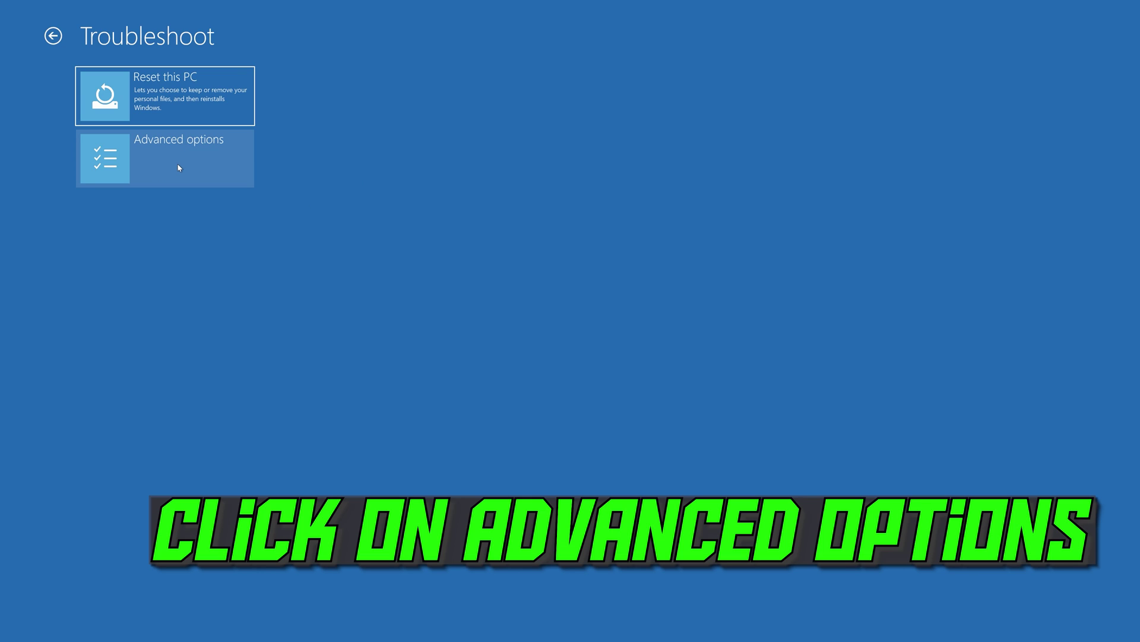
pyautogui.click(179, 168)
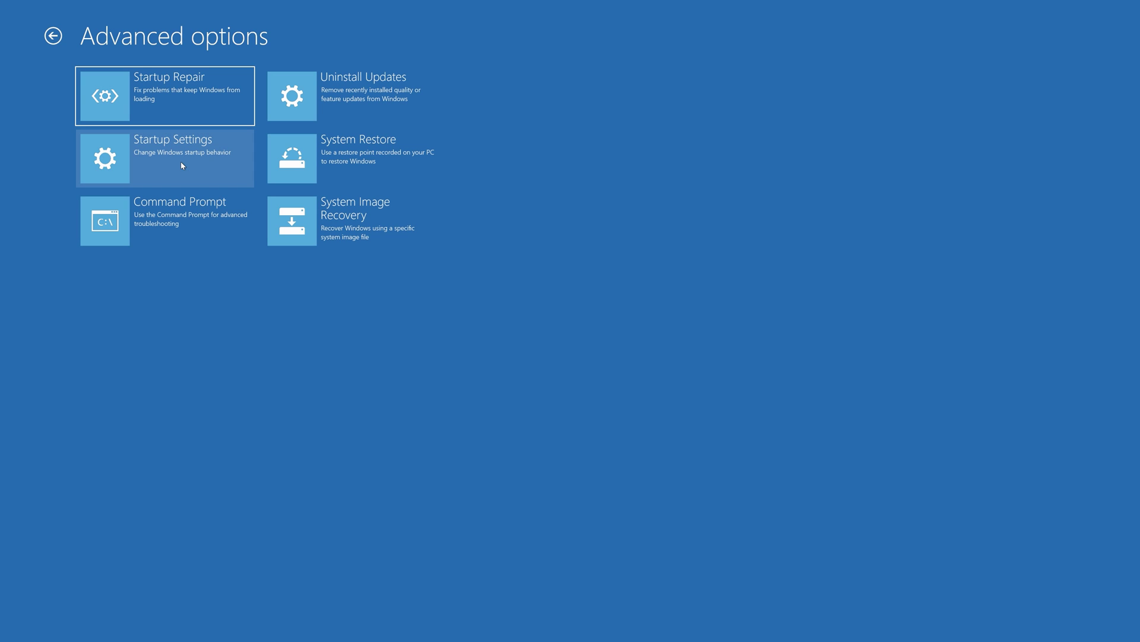
pyautogui.click(375, 173)
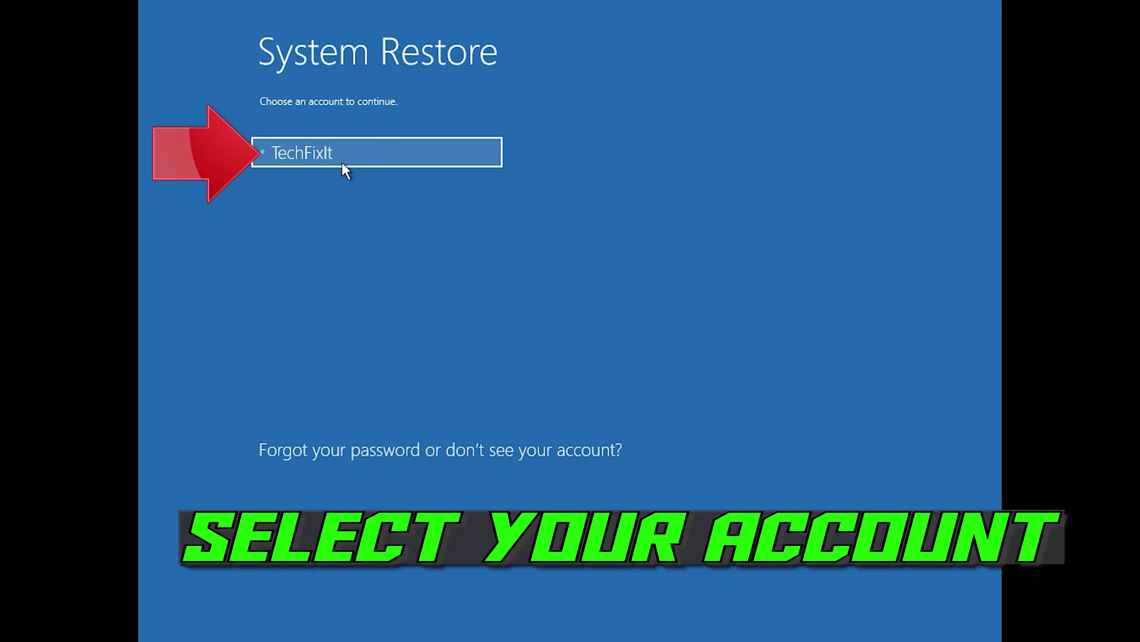
# Step: Sign in with the user account's password and move past the System Restore introduction
pyautogui.click(387, 150)
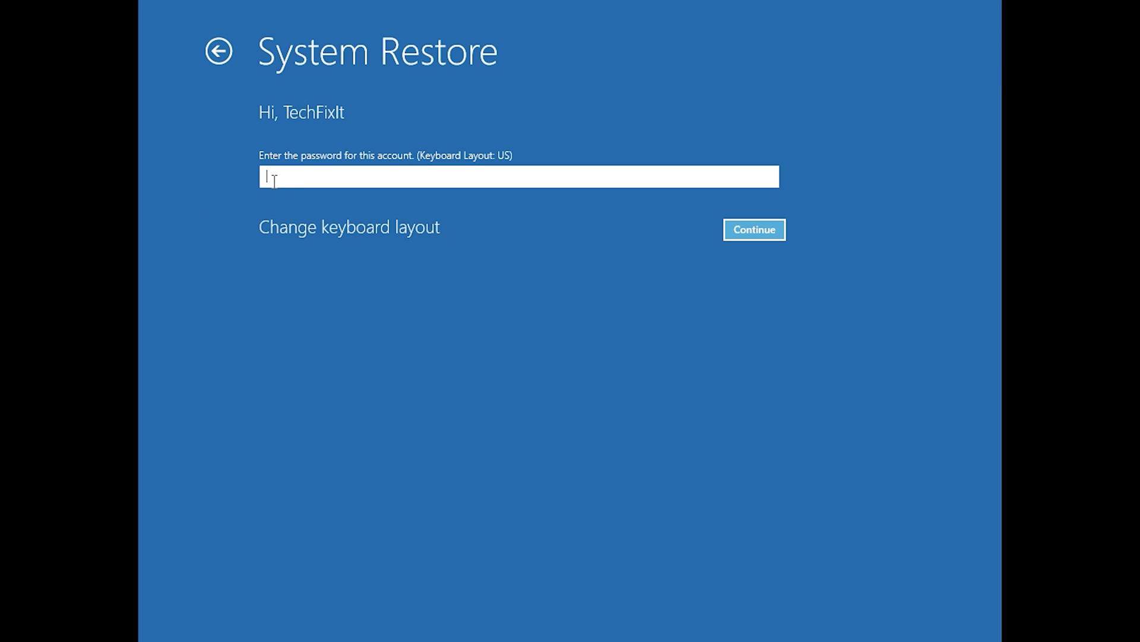
pyautogui.click(742, 231)
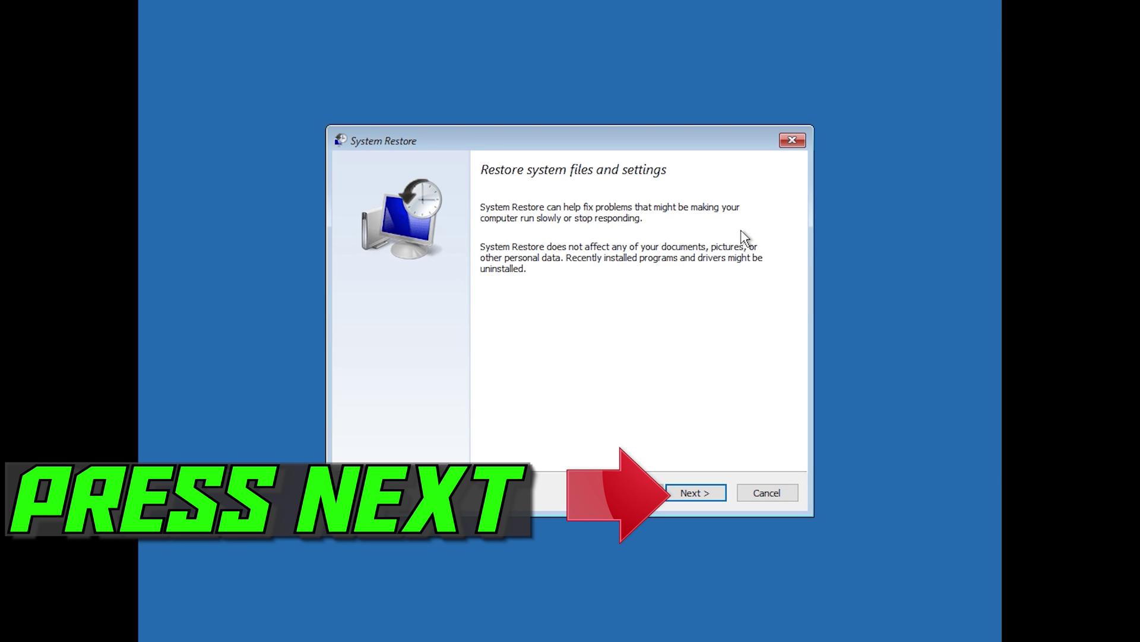
pyautogui.click(696, 493)
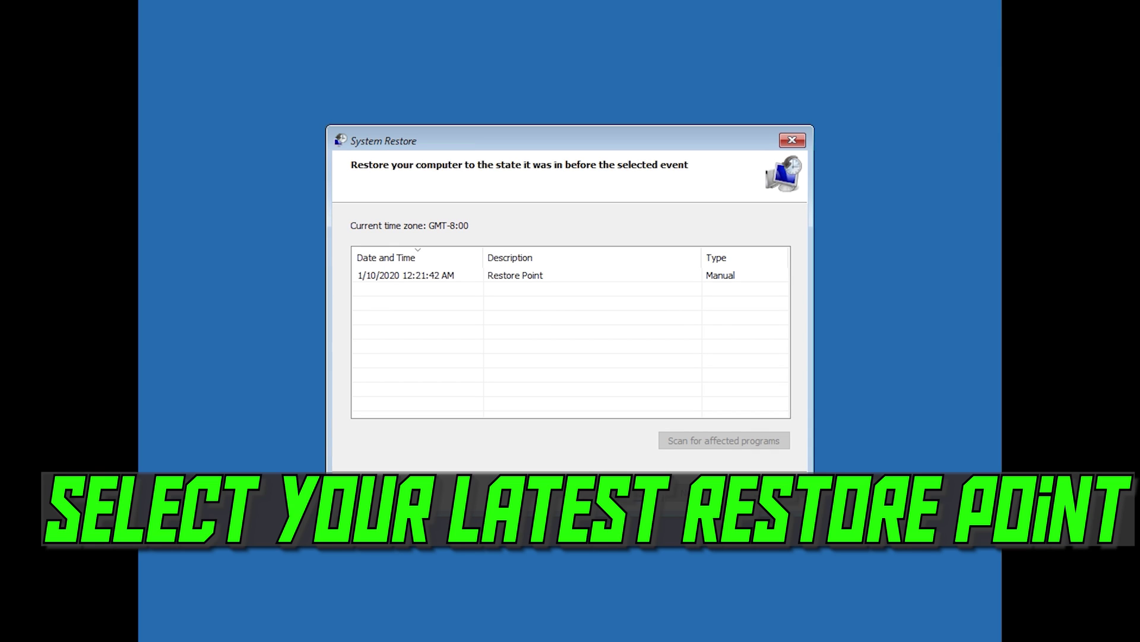
# Step: Choose the 1/10/2020 12:21:42 AM restore point, finish, and confirm starting the restore
pyautogui.click(399, 277)
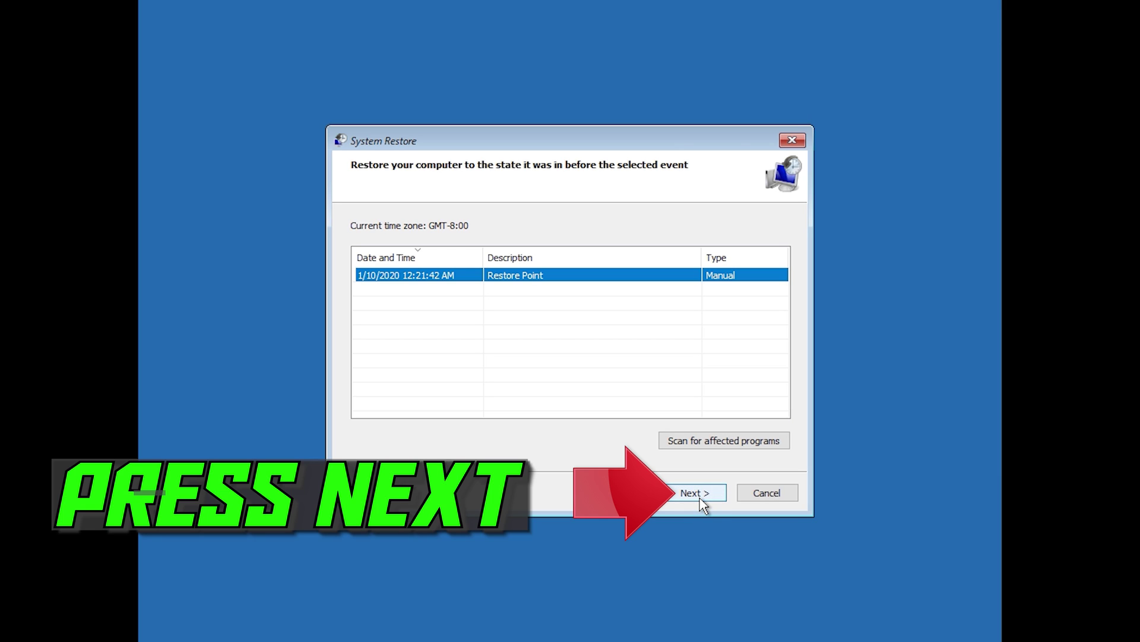
pyautogui.click(700, 499)
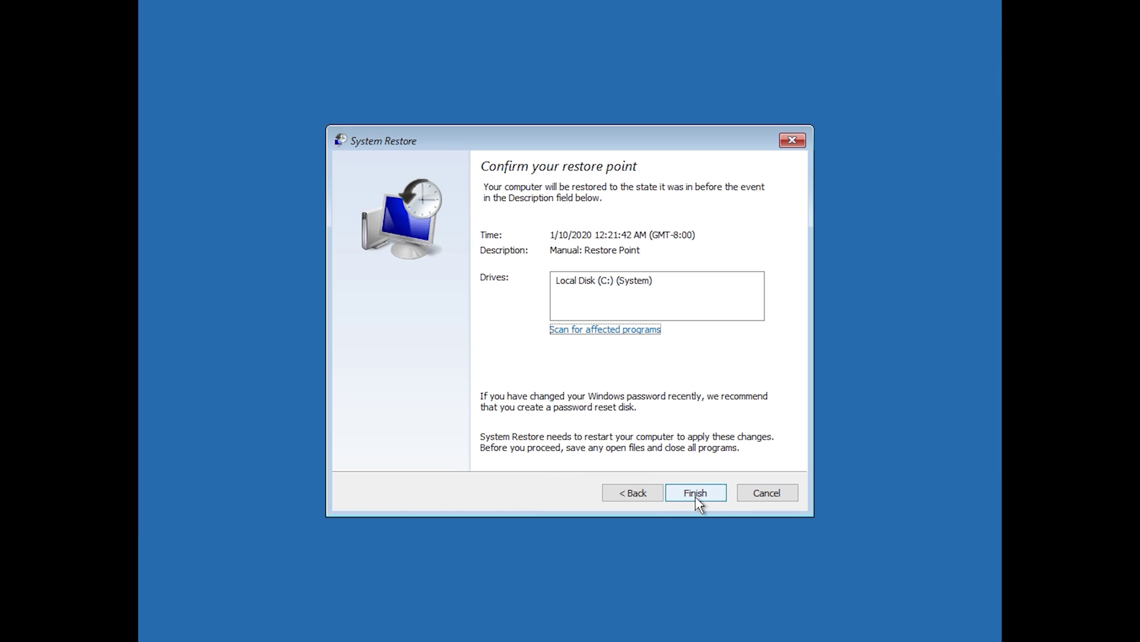
pyautogui.click(696, 494)
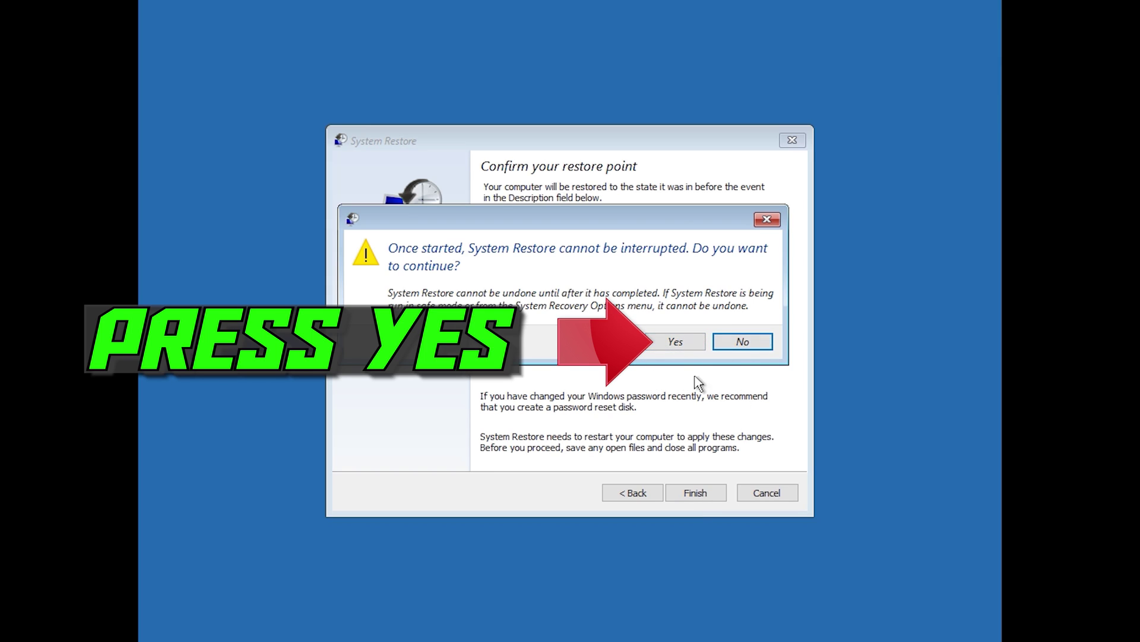
pyautogui.click(672, 348)
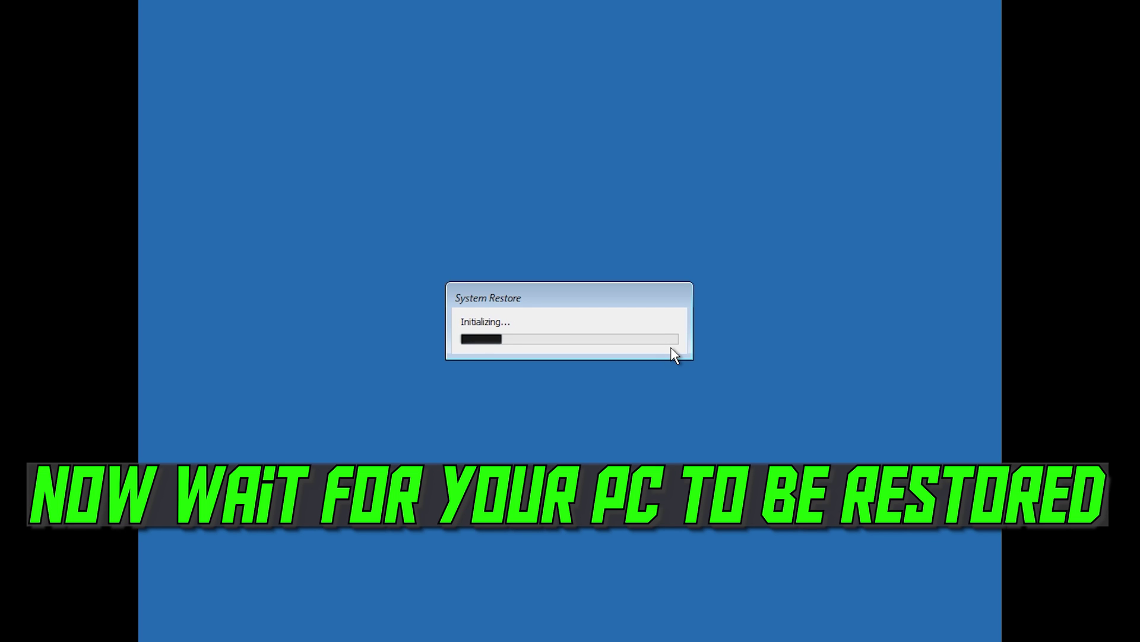